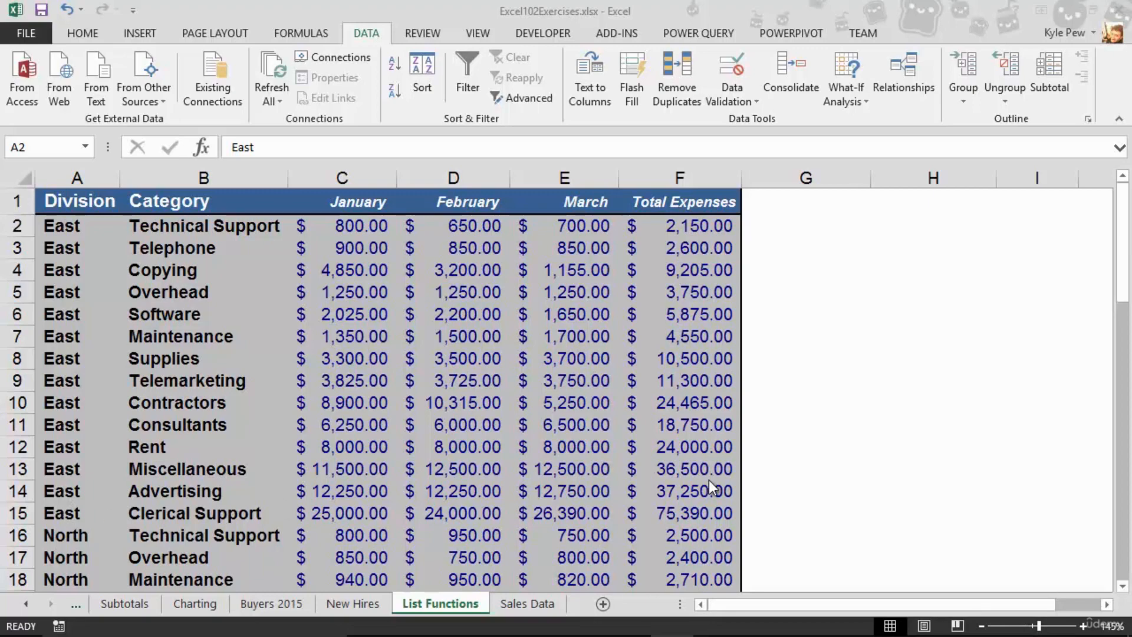
Group the January column C as an outline group
scroll(62, 469, "down", 4)
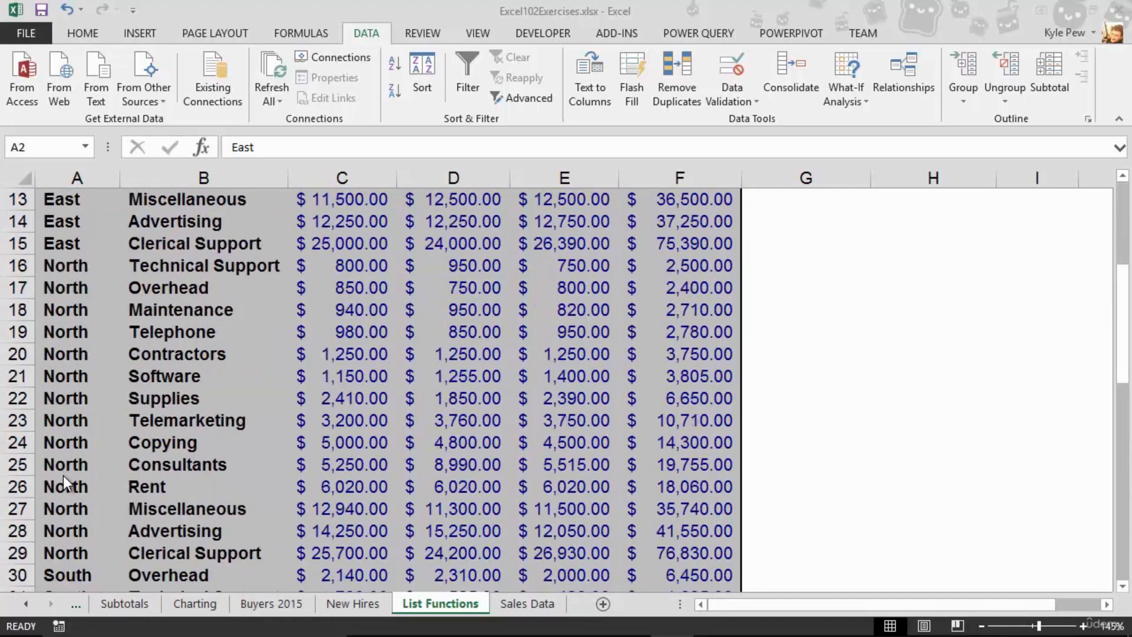
scroll(236, 451, "up", 4)
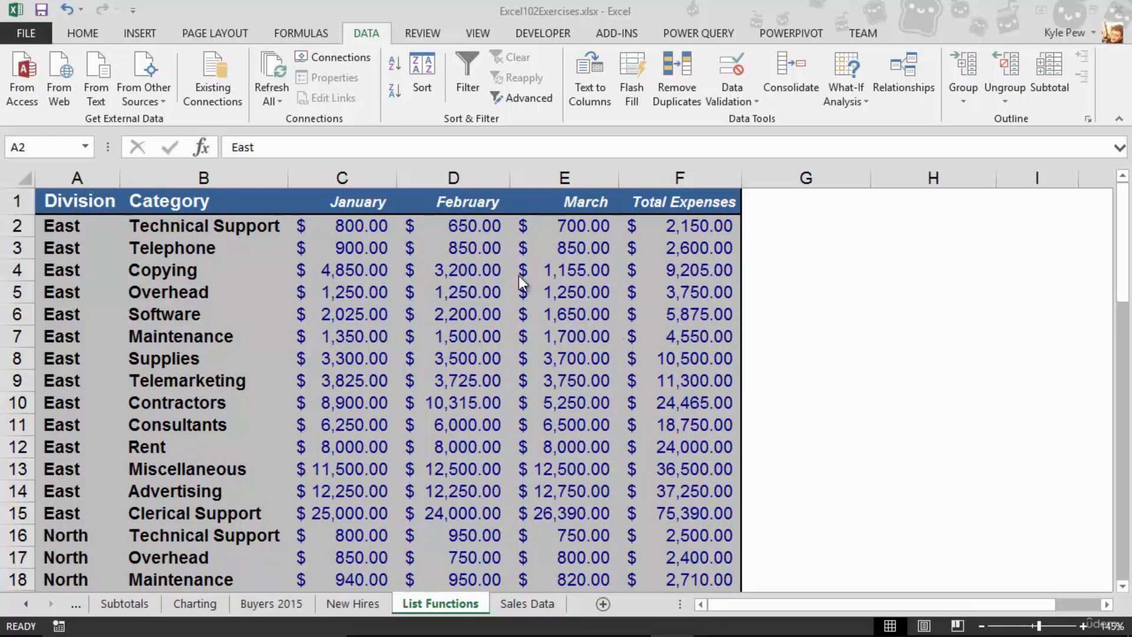
left_click(347, 176)
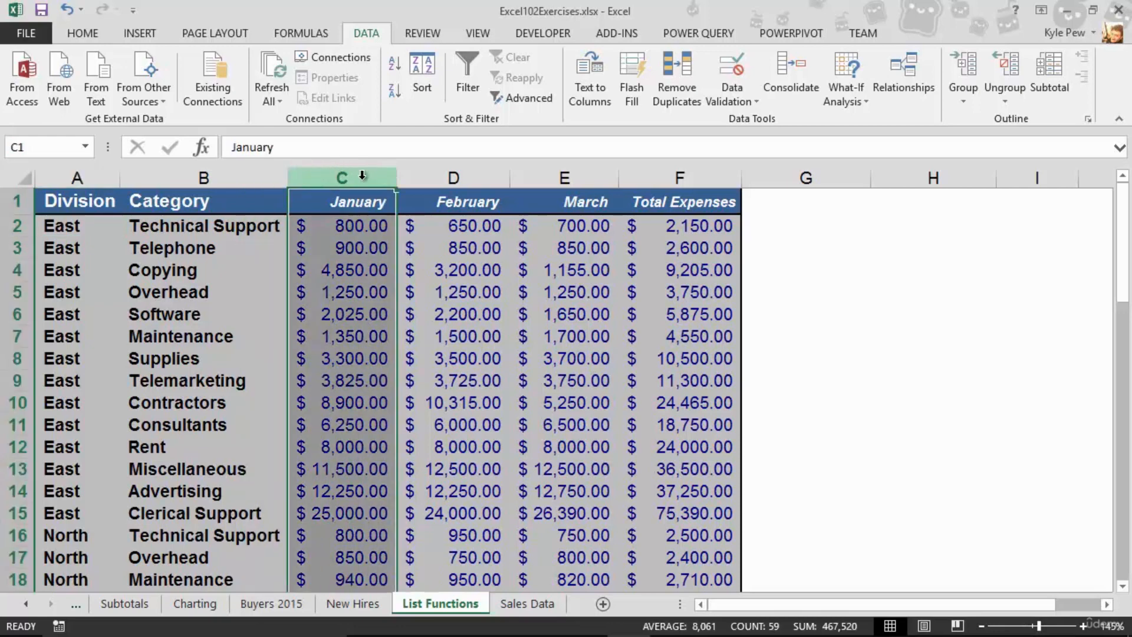
right_click(352, 182)
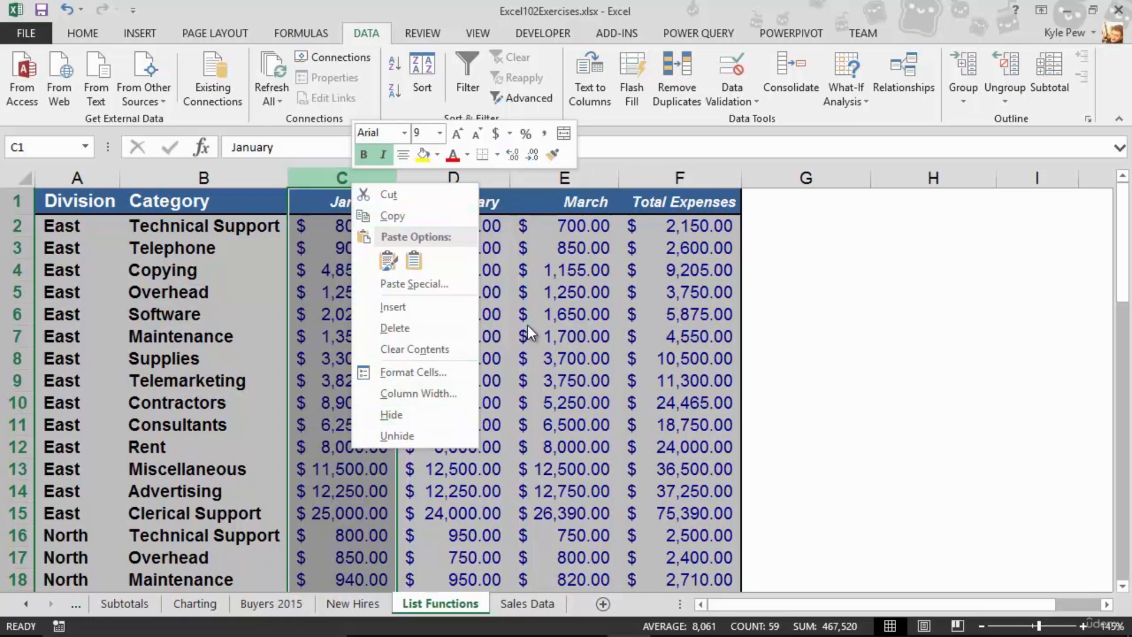
key("Escape")
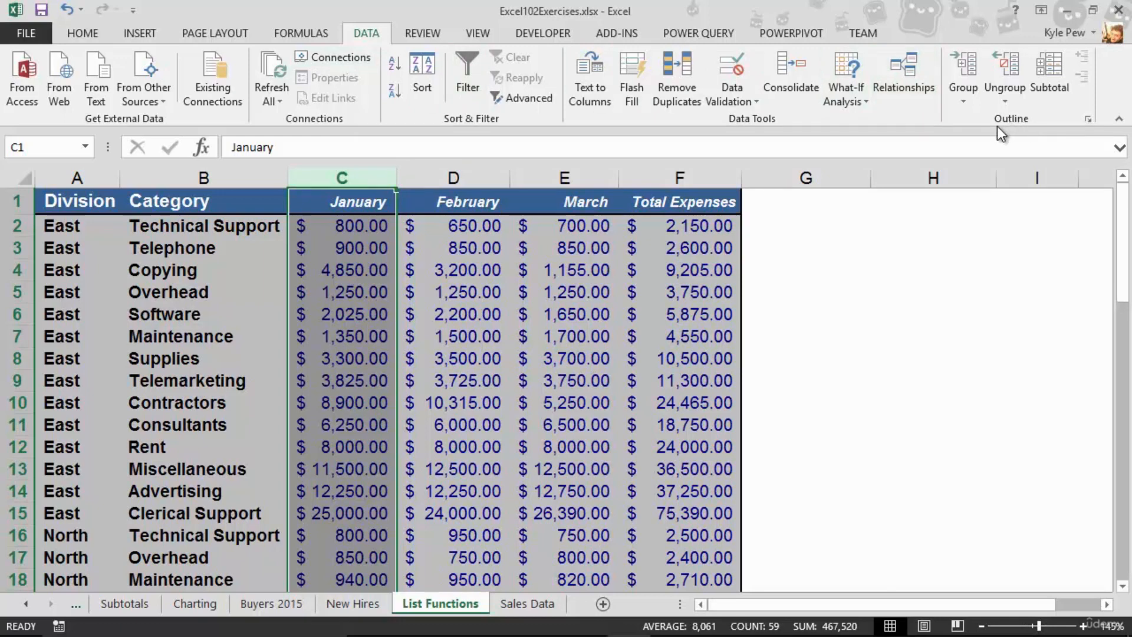
left_click(960, 97)
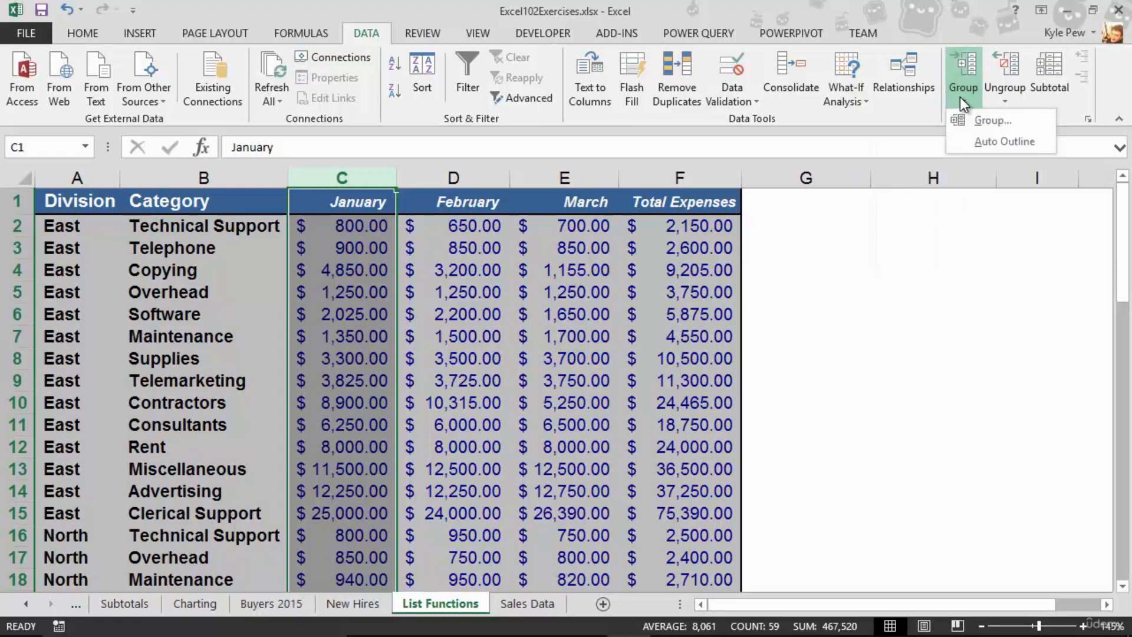
left_click(989, 122)
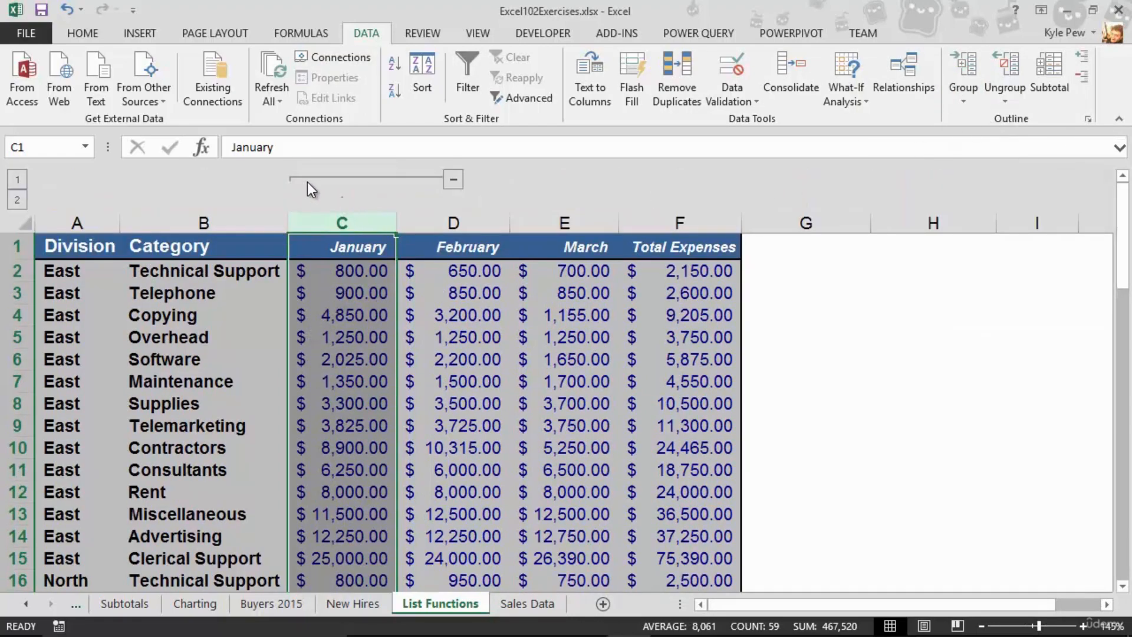
Collapse and expand the January column group
left_click(454, 182)
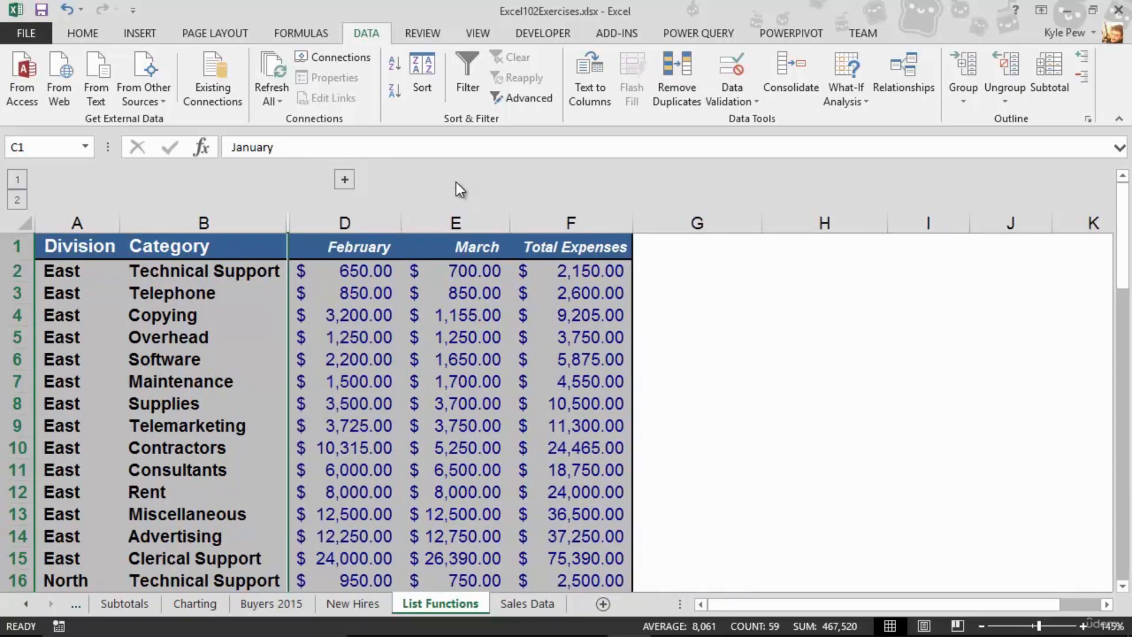
left_click(345, 180)
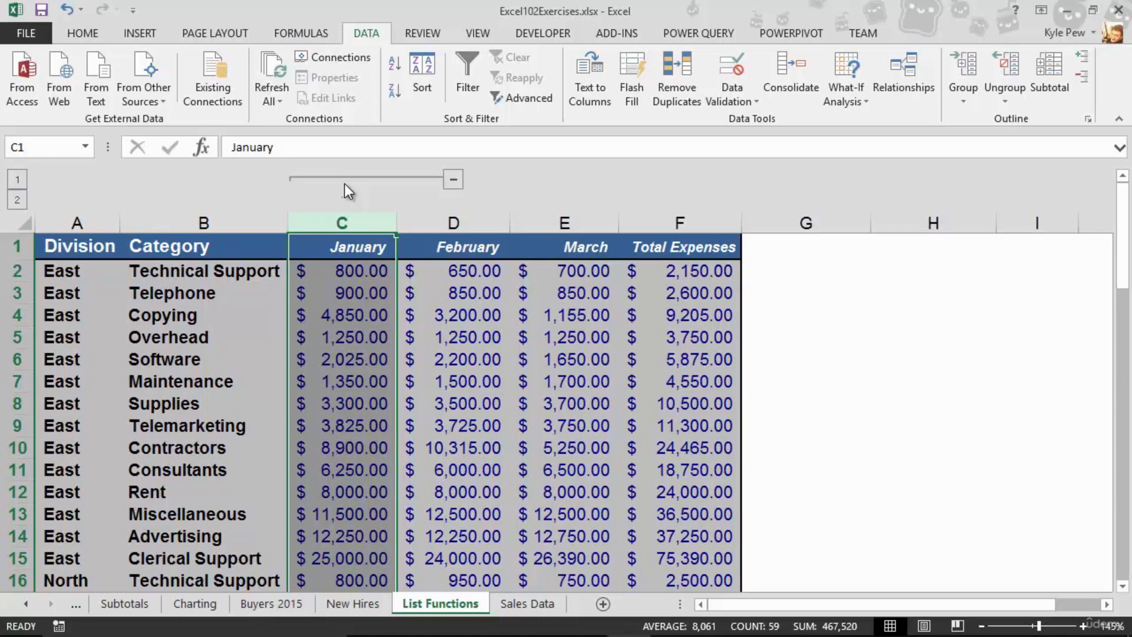
Group the January and February columns C:D as a second outline level
left_click_drag(329, 216, 448, 220)
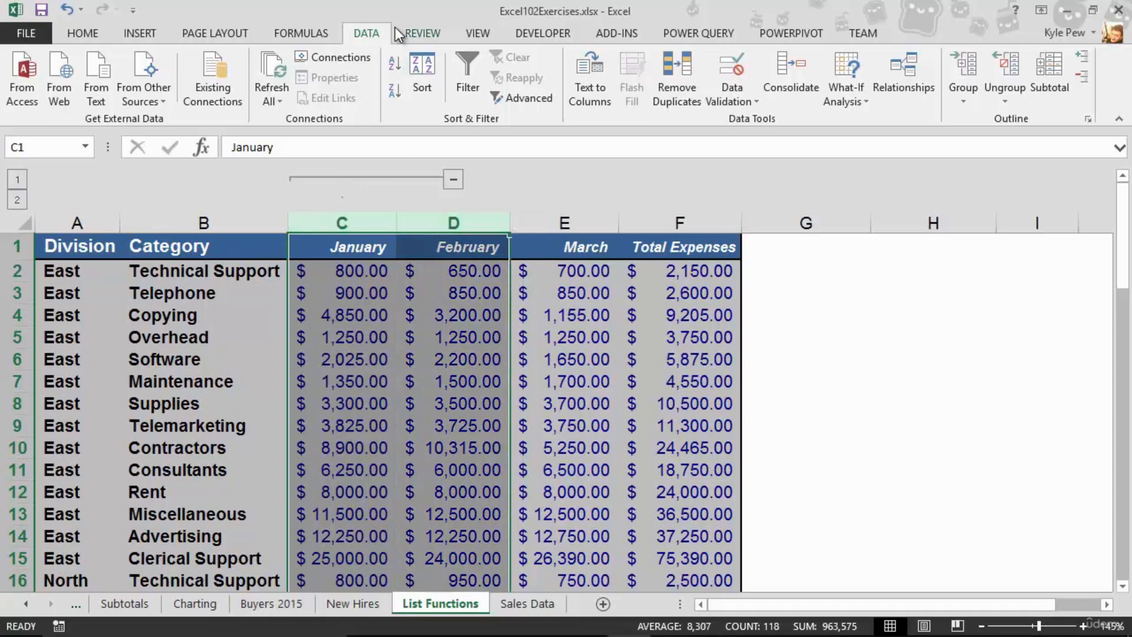
left_click(961, 97)
left_click(979, 120)
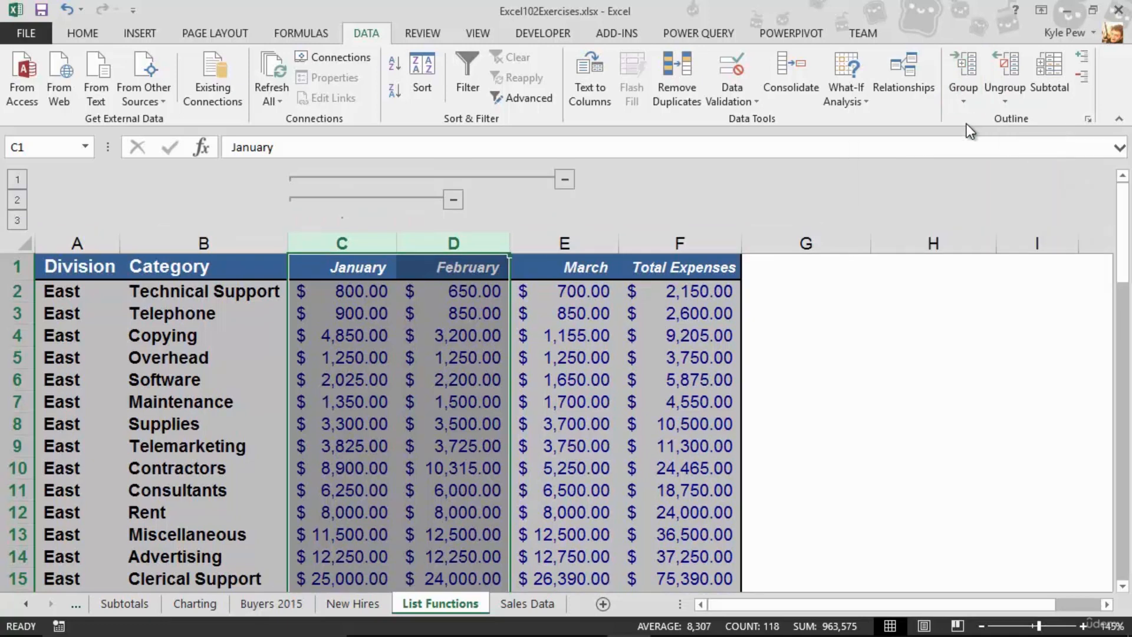
Collapse and expand the inner and outer column groups in turn
left_click(452, 200)
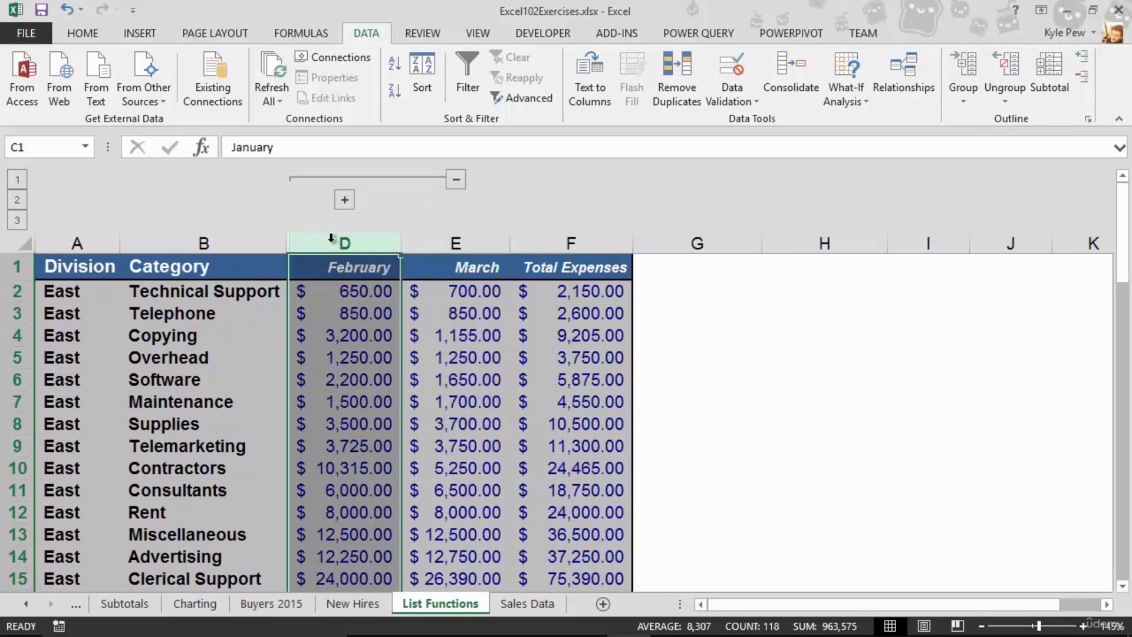
left_click(344, 201)
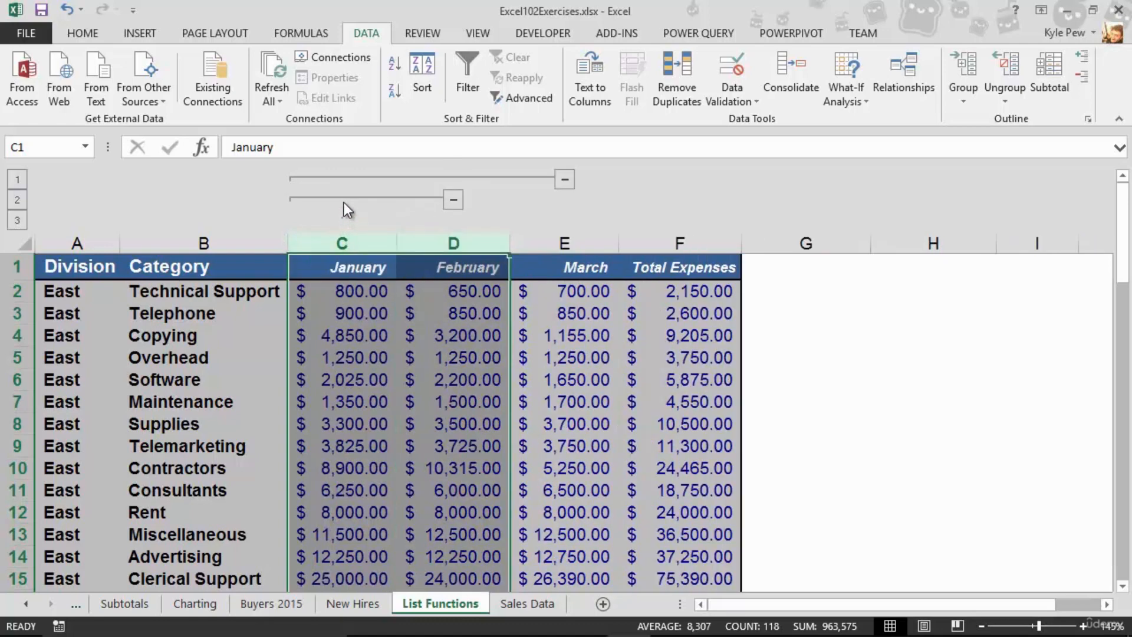
left_click(564, 180)
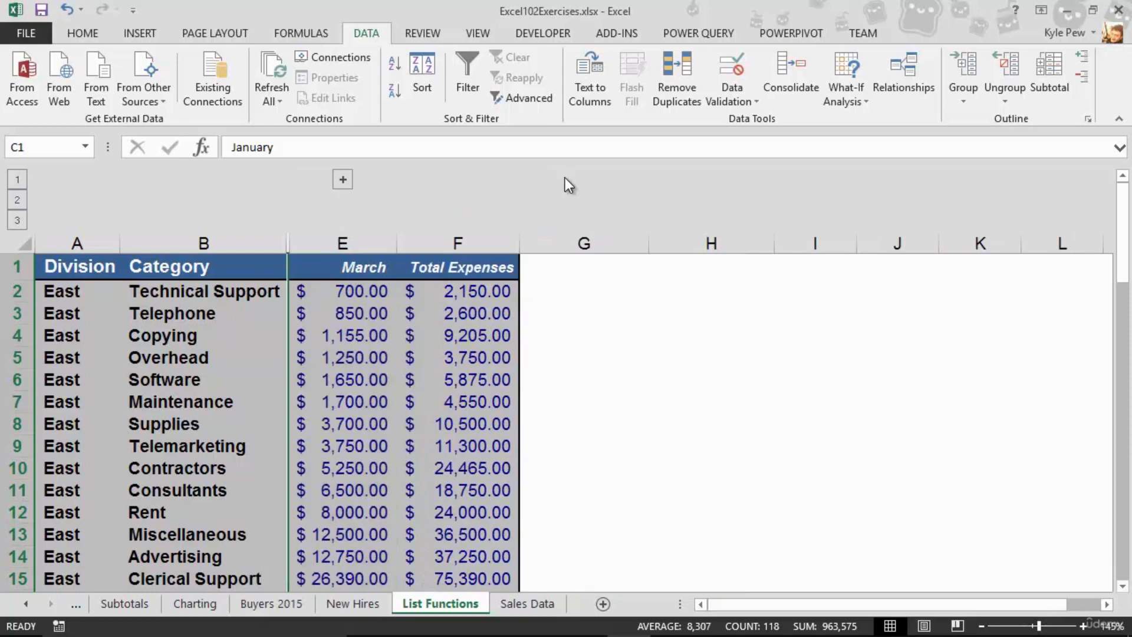
left_click(342, 182)
Group columns C through E (January to March) as a third level, then collapse and expand it
left_click_drag(346, 240, 554, 245)
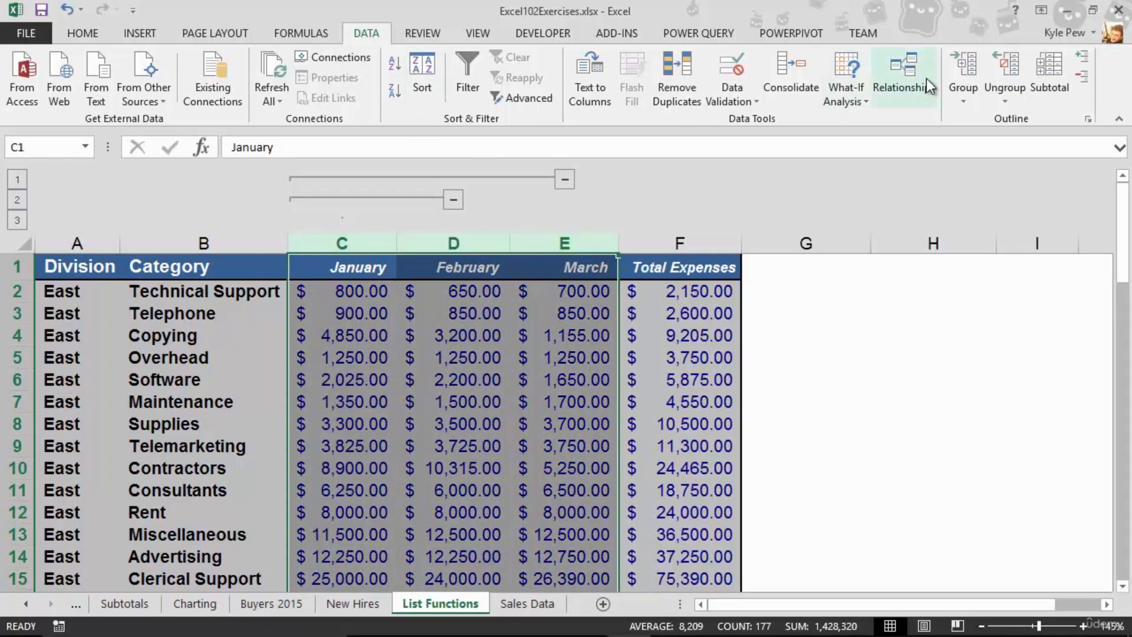
left_click(961, 65)
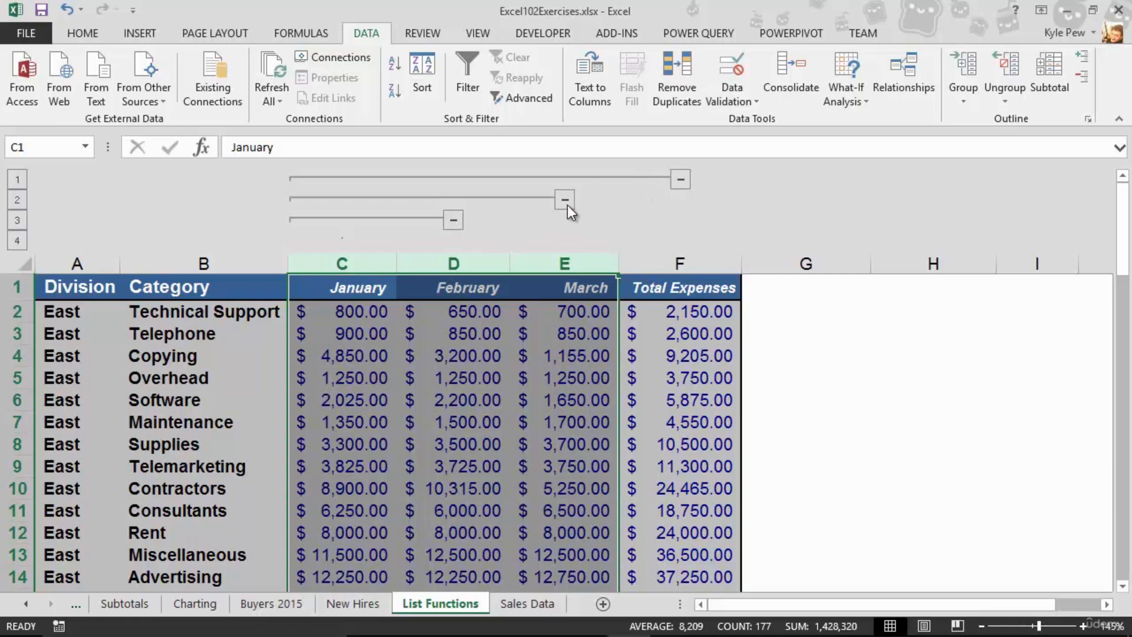
left_click(681, 180)
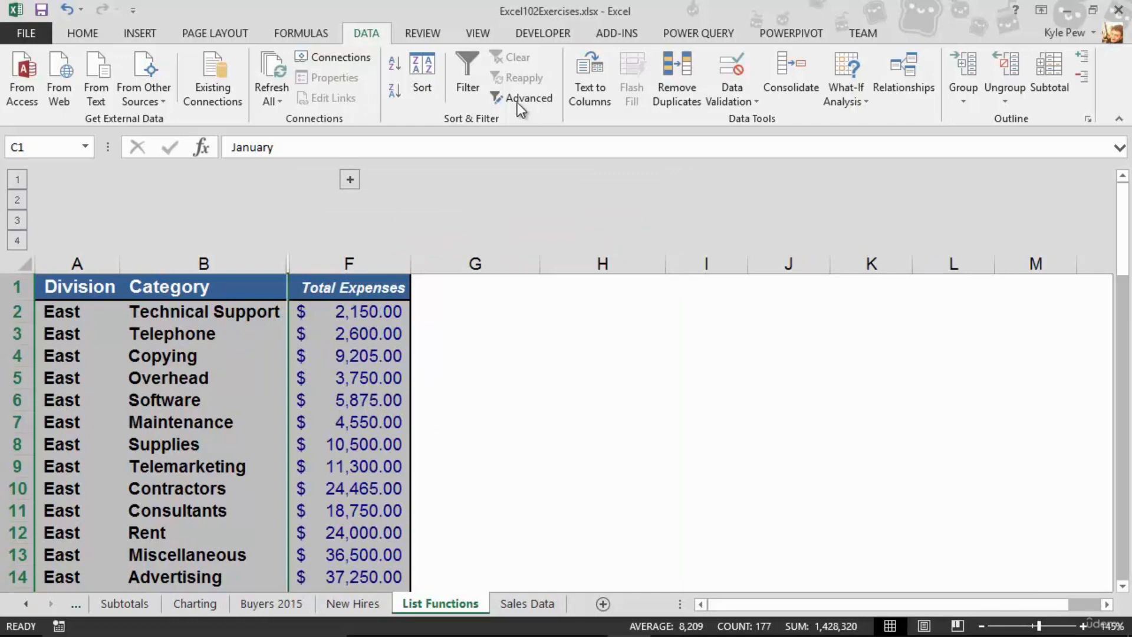
left_click(349, 178)
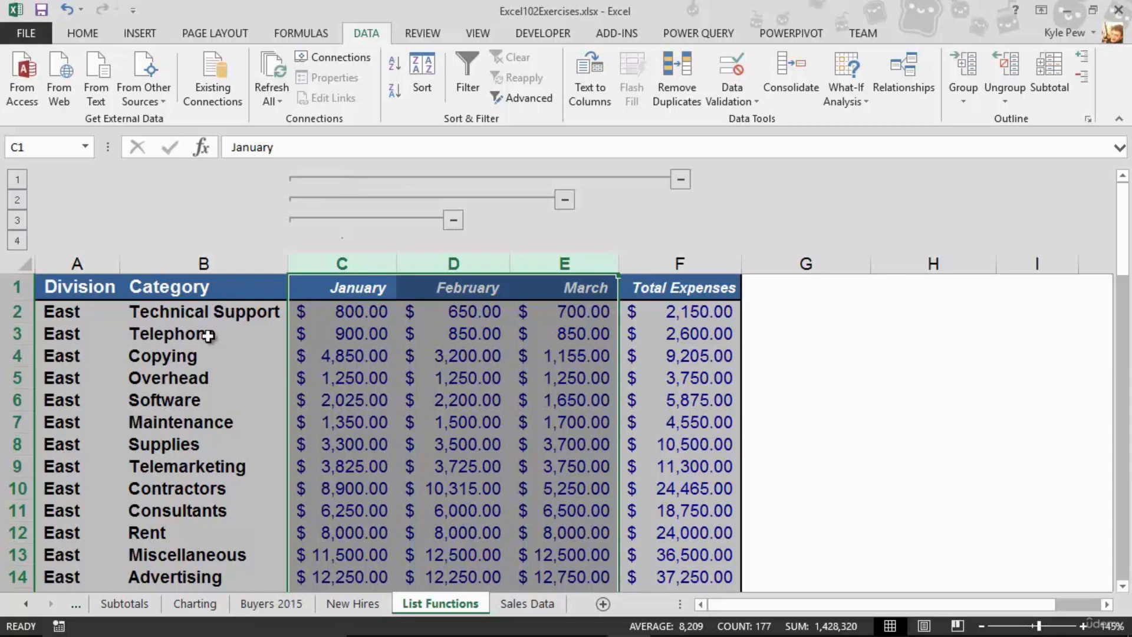
Group the East rows 2 through 15 as a row outline group
scroll(206, 339, "down", 1)
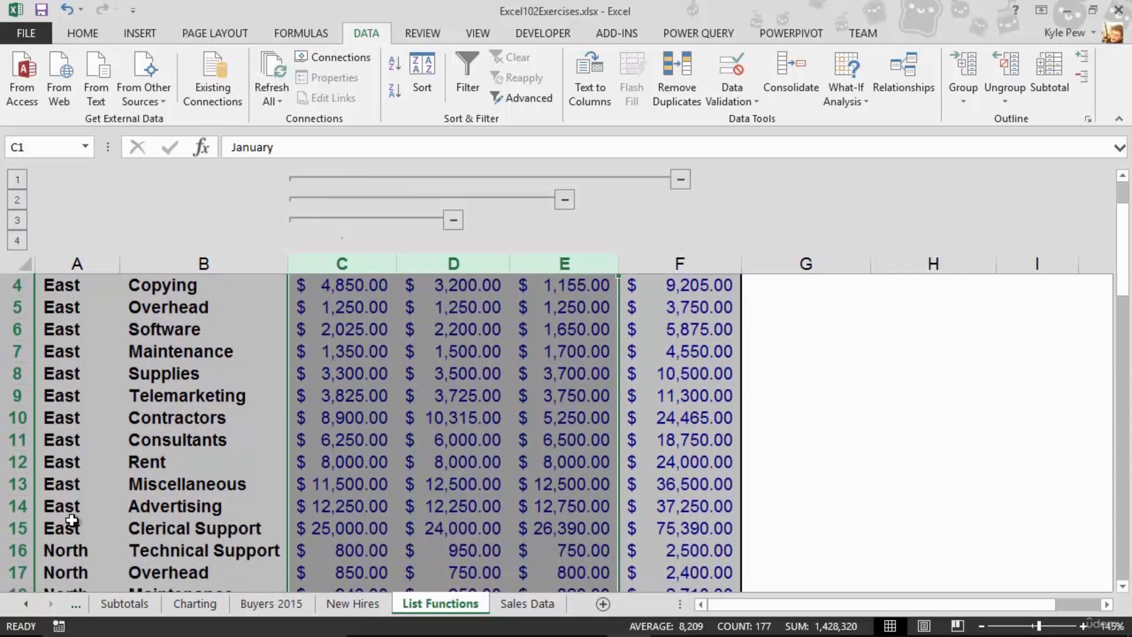
left_click_drag(14, 529, 23, 313)
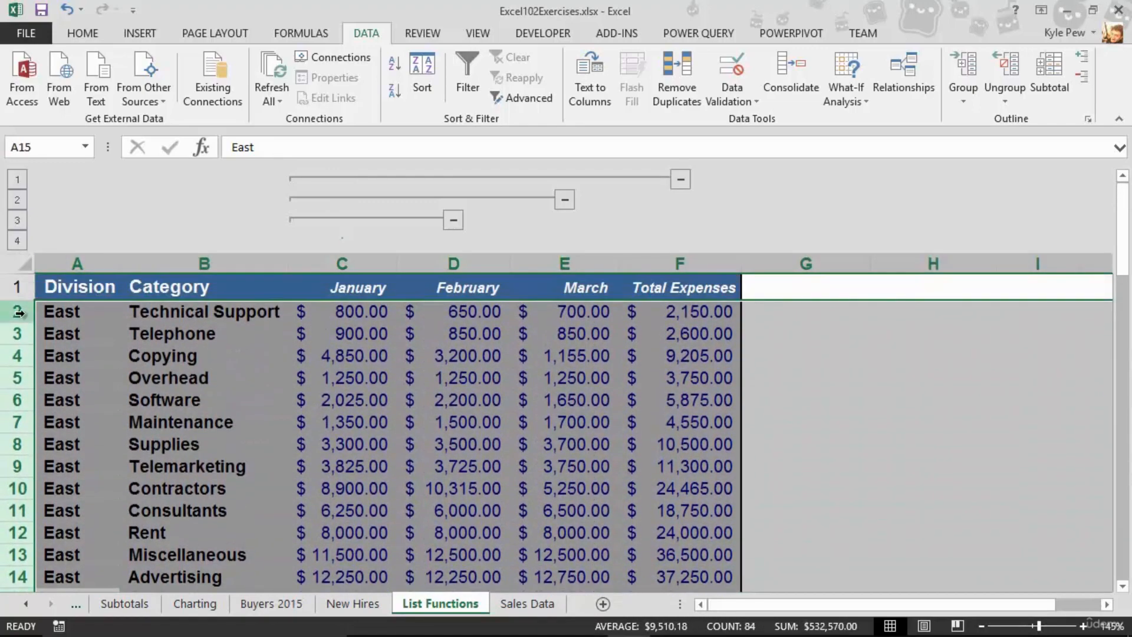
scroll(36, 391, "down", 3)
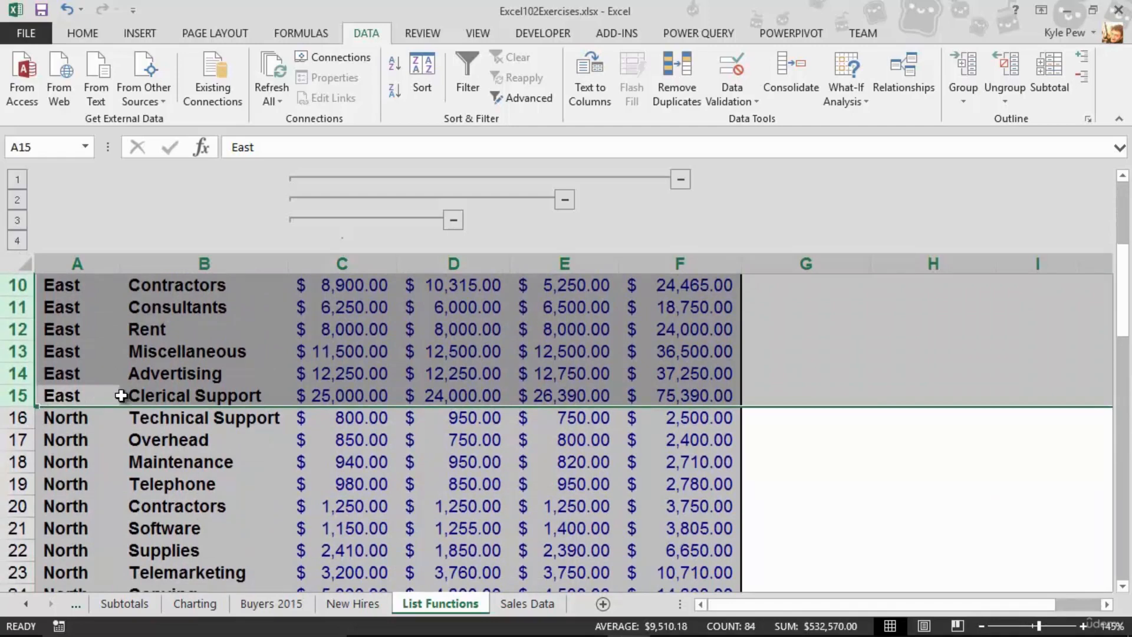
scroll(158, 394, "up", 3)
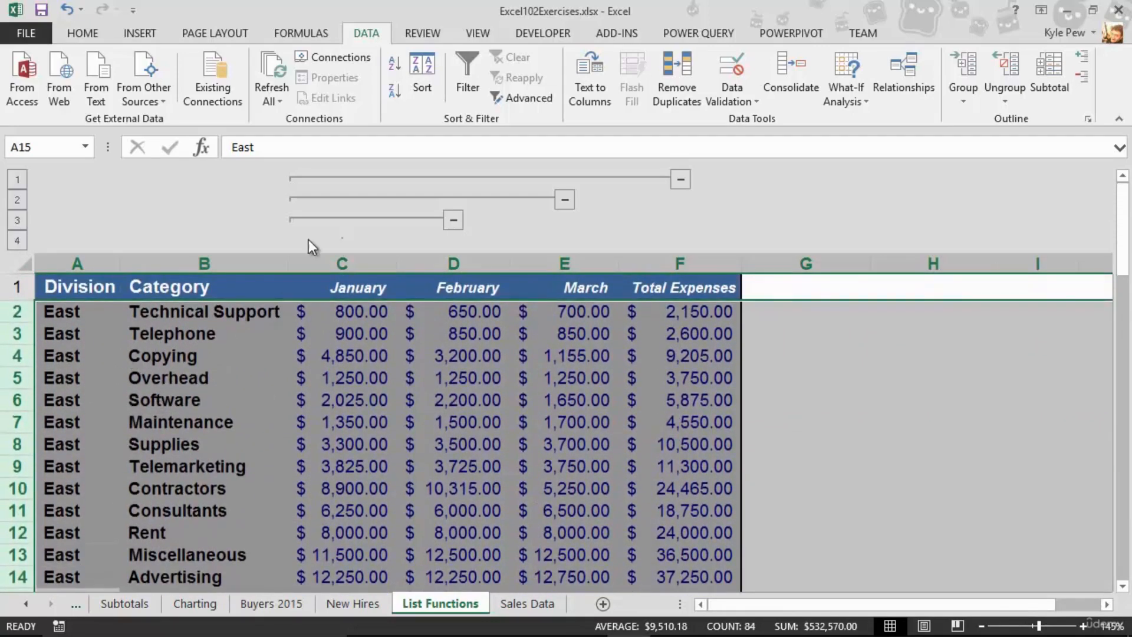
left_click(961, 96)
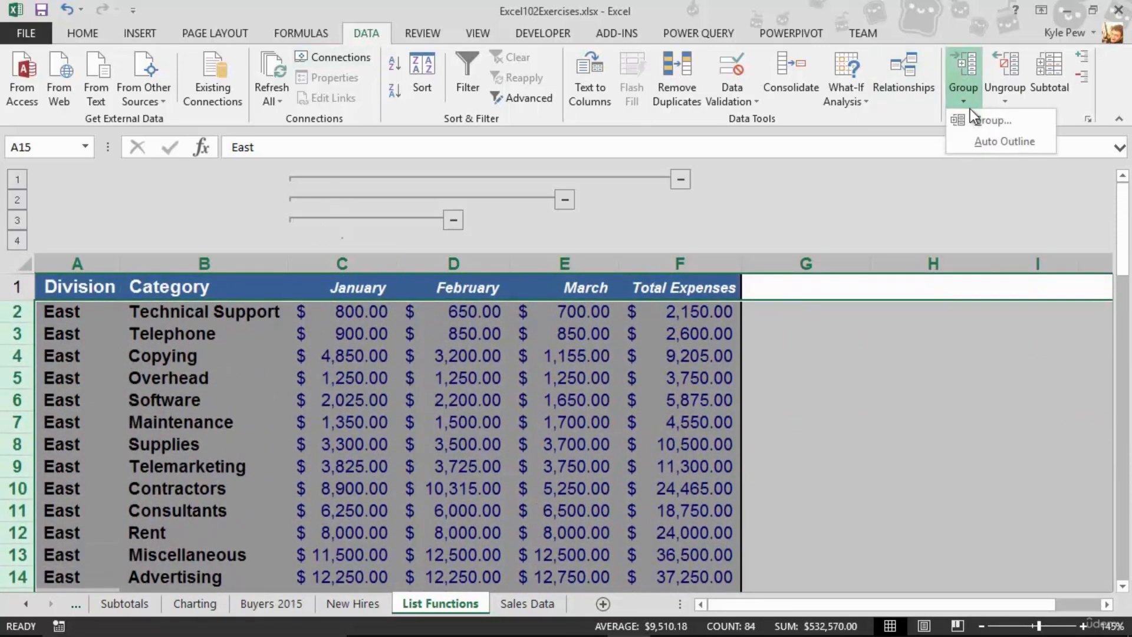
left_click(970, 122)
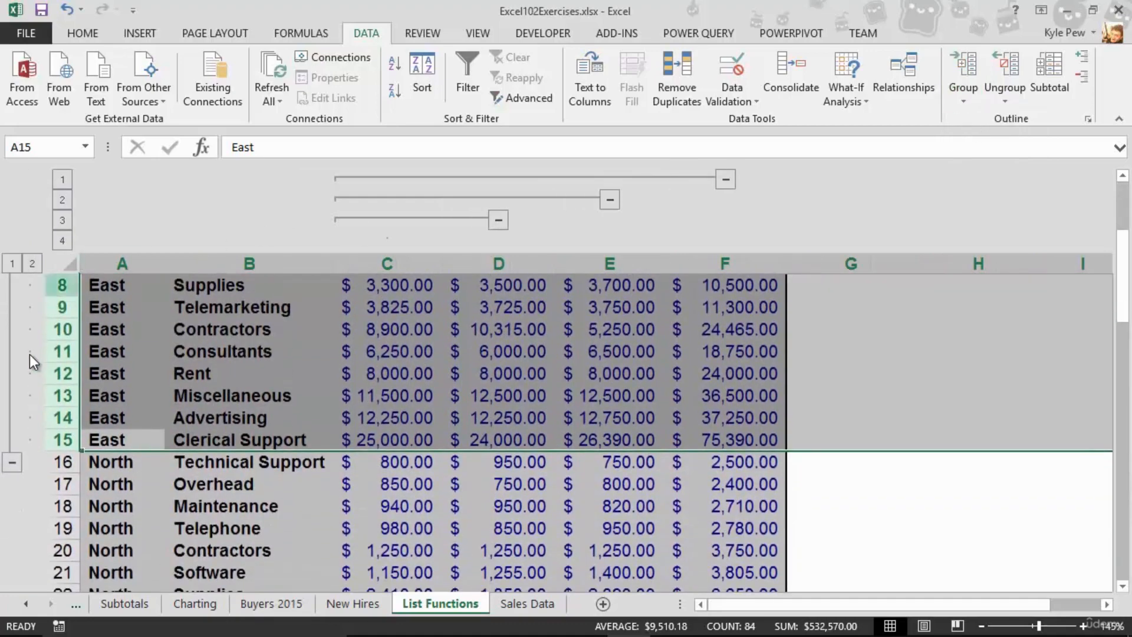
Collapse the row outline to level 1, then expand the East rows group again
scroll(15, 405, "up", 2)
scroll(15, 405, "up", 1)
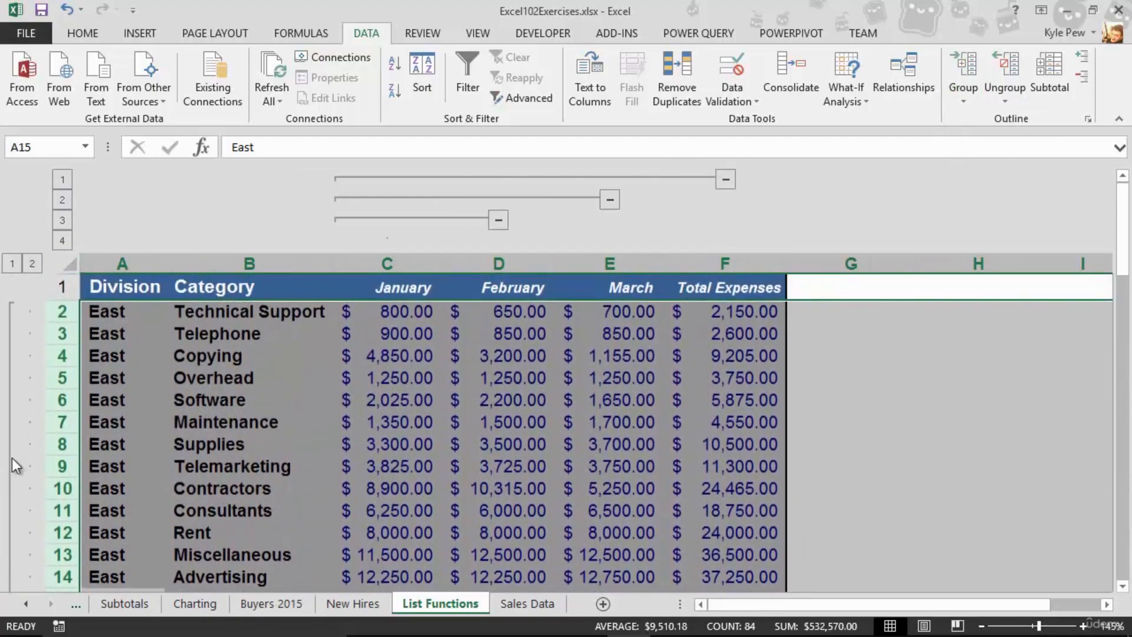
left_click(13, 263)
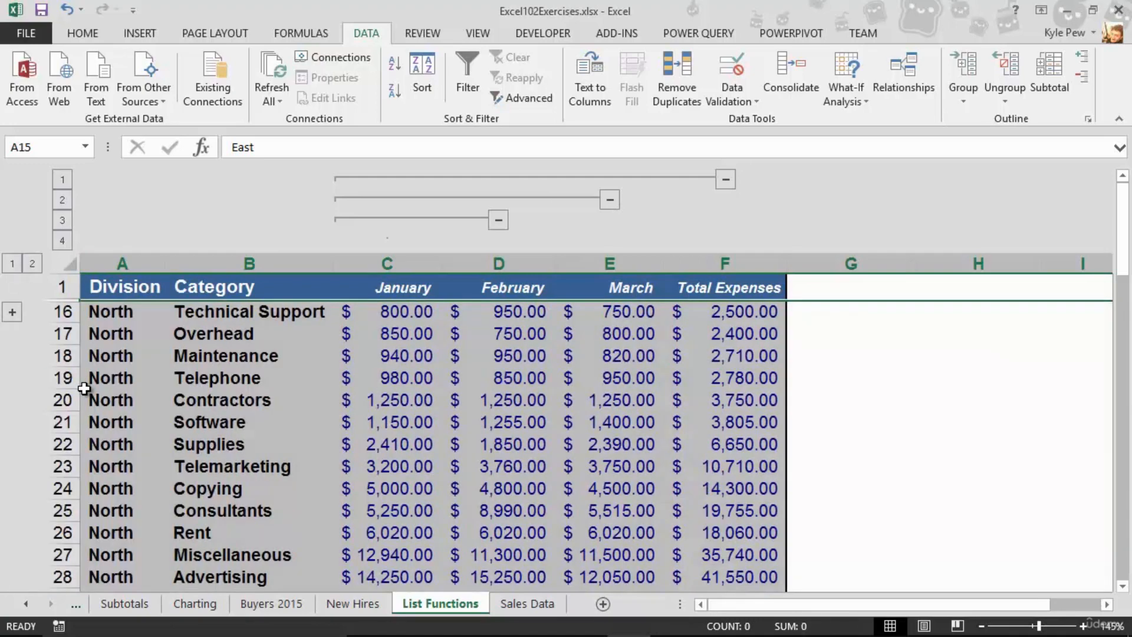
left_click(12, 311)
scroll(118, 361, "down", 1)
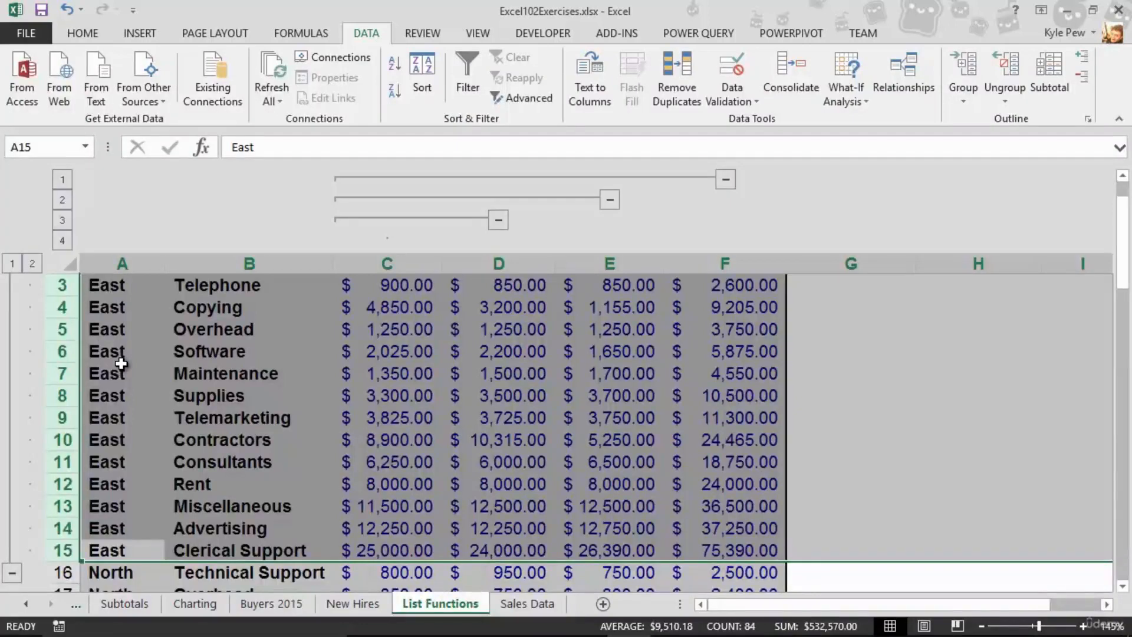